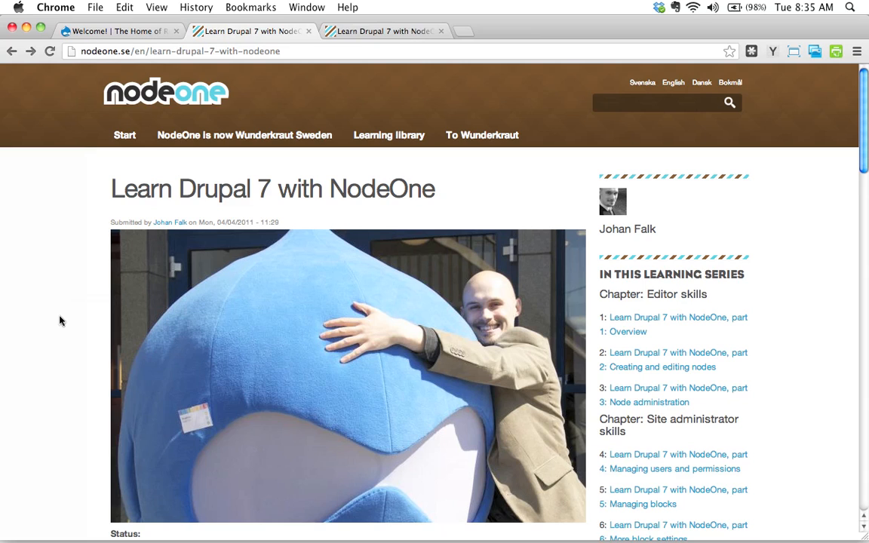
- Look over the Learn Drupal 7 with NodeOne series page and open its part 10 on tips for weird site behavior
scroll(60, 321, down, 5)
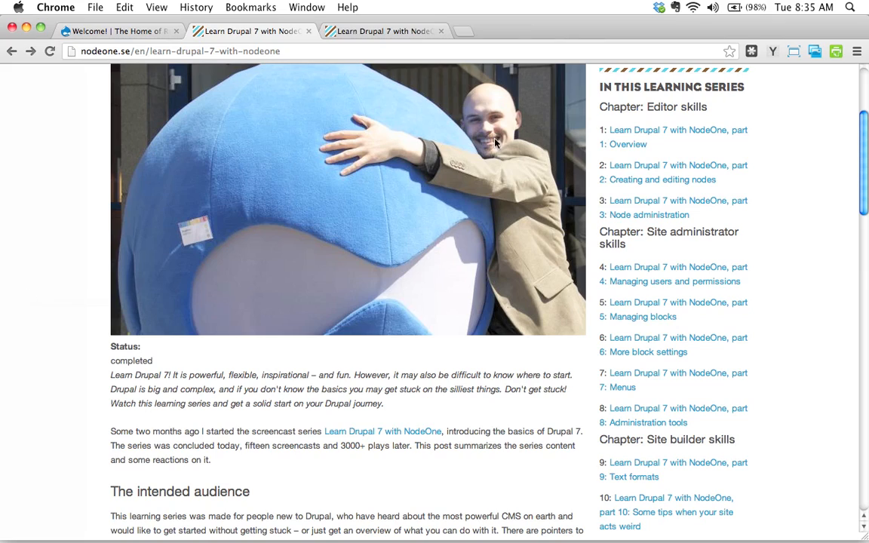
scroll(635, 346, down, 10)
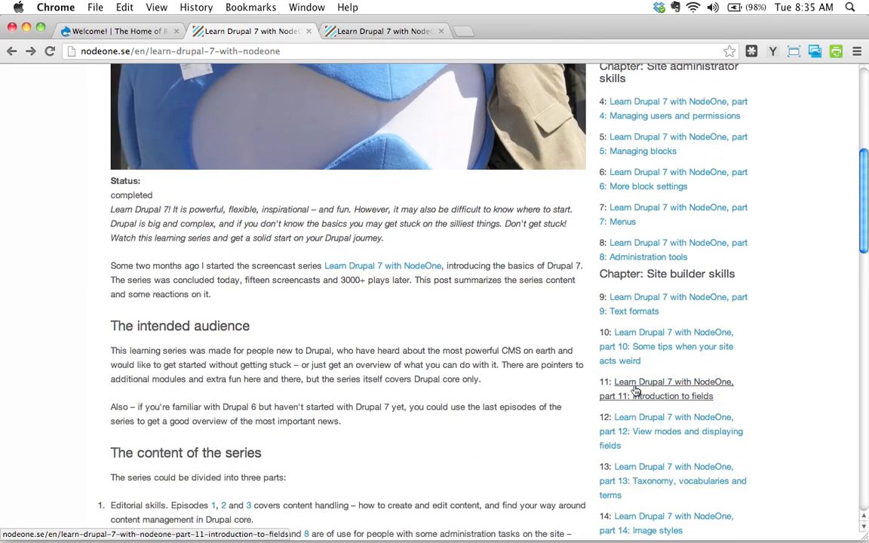
scroll(635, 391, up, 12)
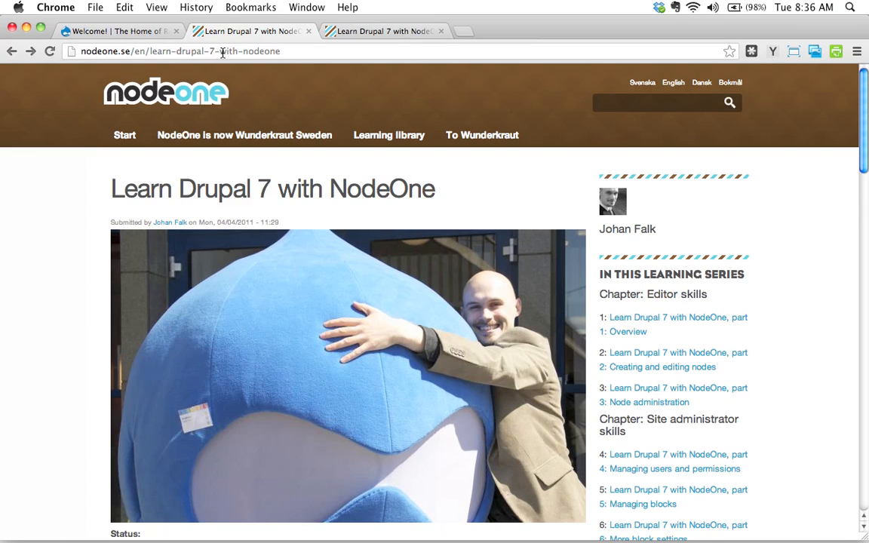
click(380, 31)
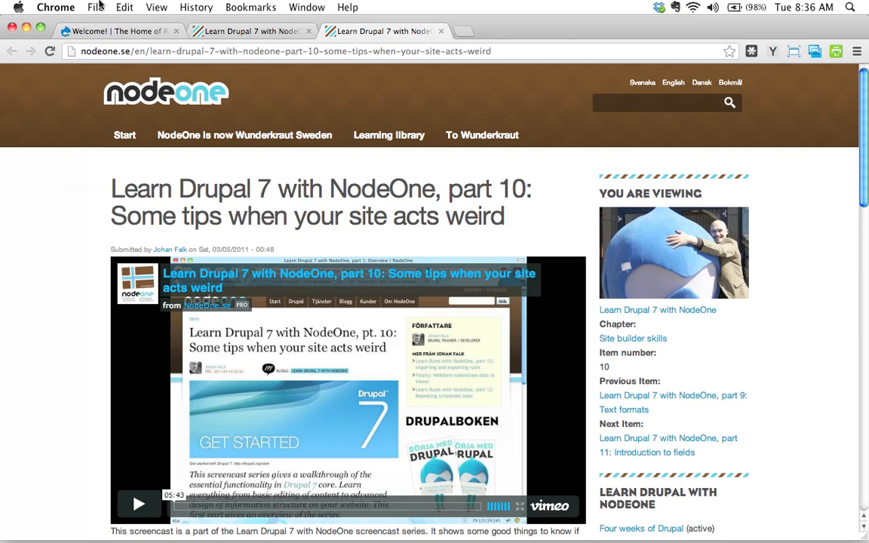
- Switch to the Robobunnyattack Drupal site, review the titles in its content list, and close the list
click(95, 31)
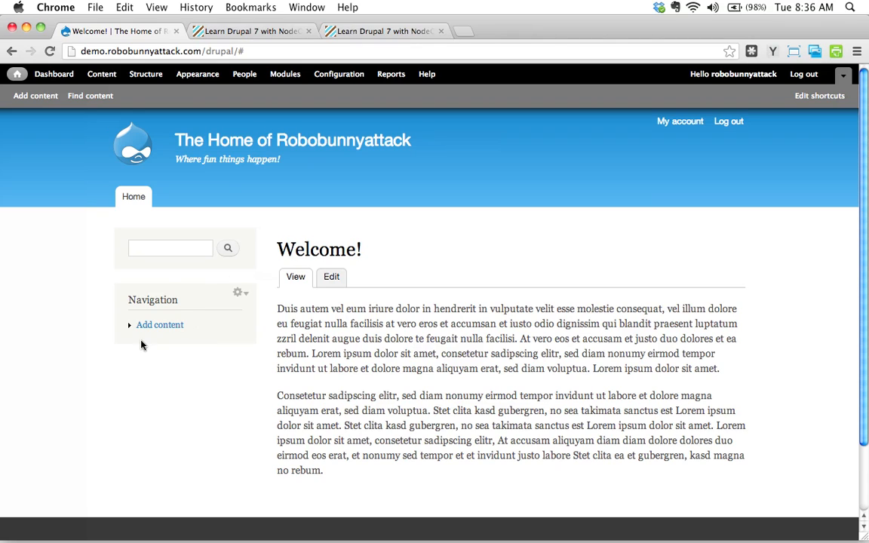
click(102, 73)
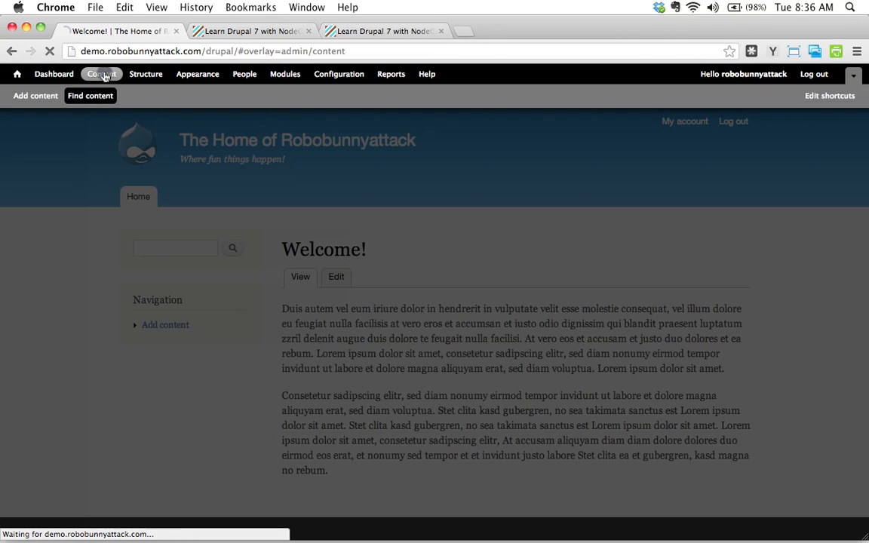
scroll(388, 356, down, 1)
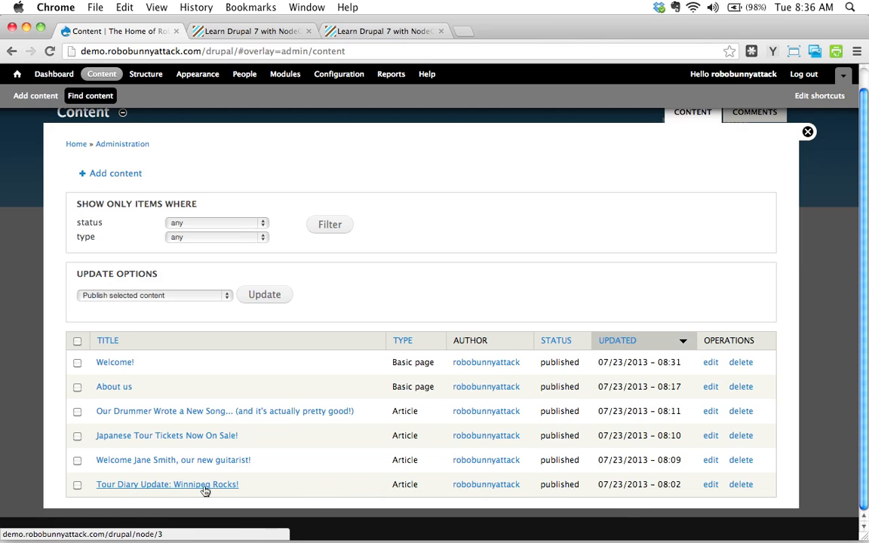
click(808, 133)
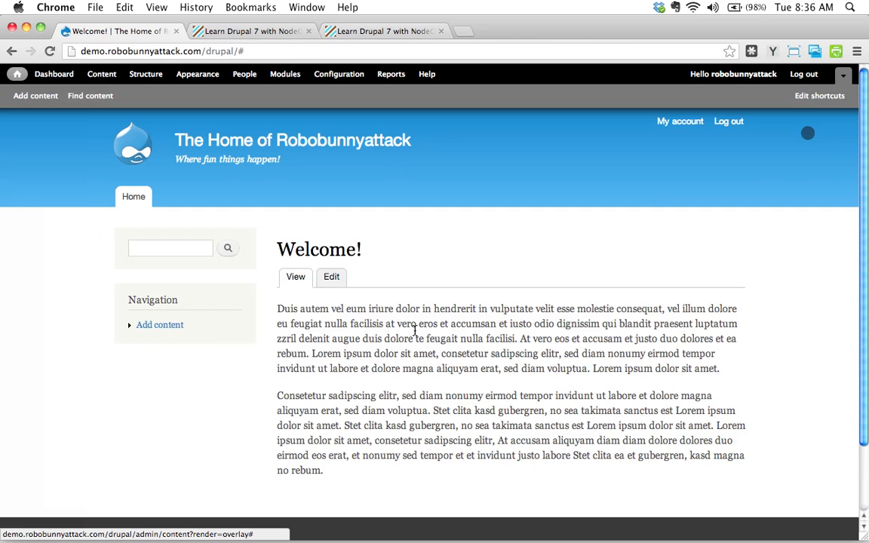
- Search the site for "winnipeg" and check the content list for an article with that word in its title
click(168, 250)
text(winnipeg)
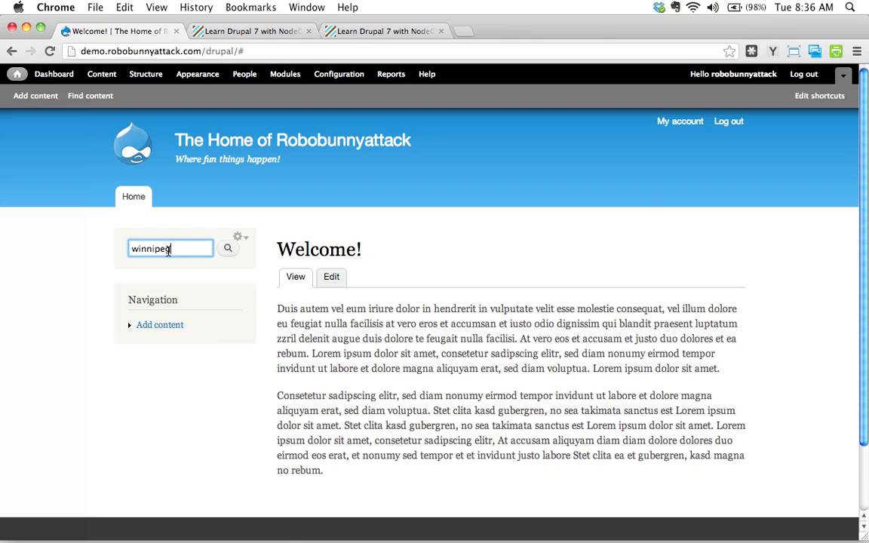
key(Return)
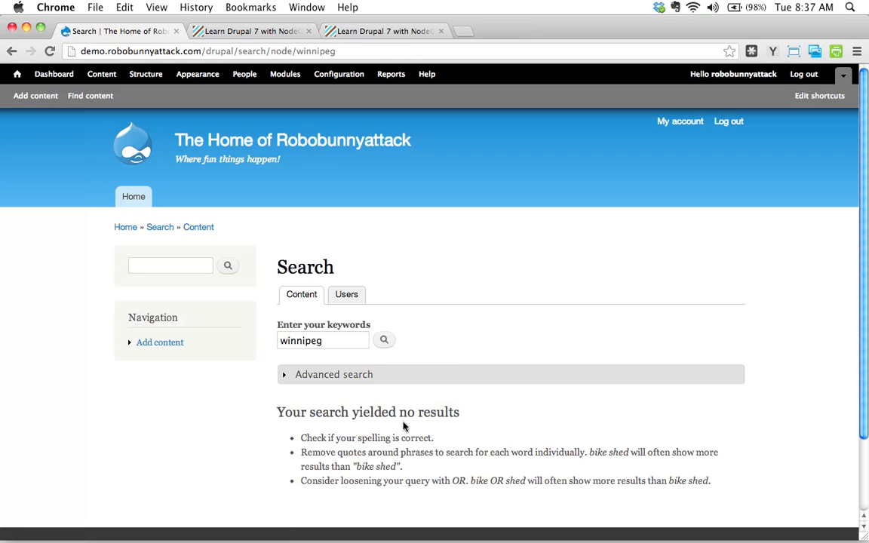
click(109, 77)
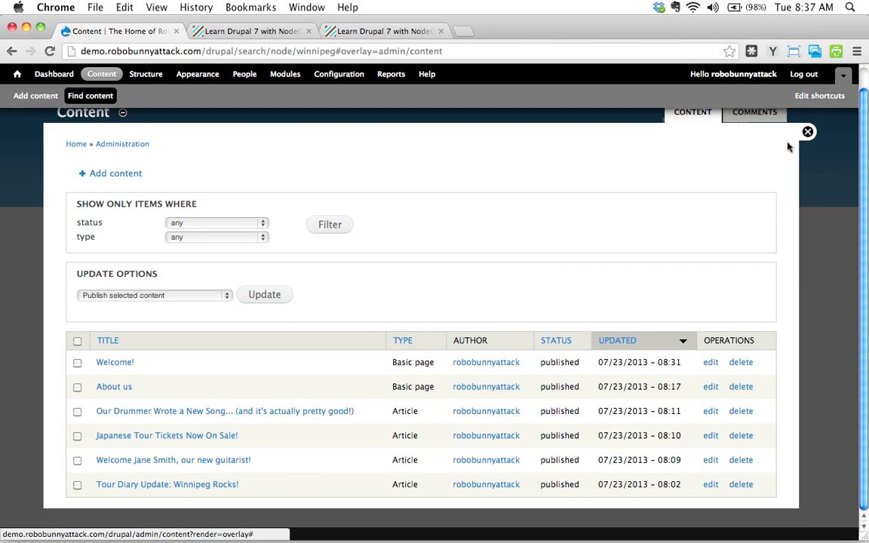
scroll(708, 128, up, 2)
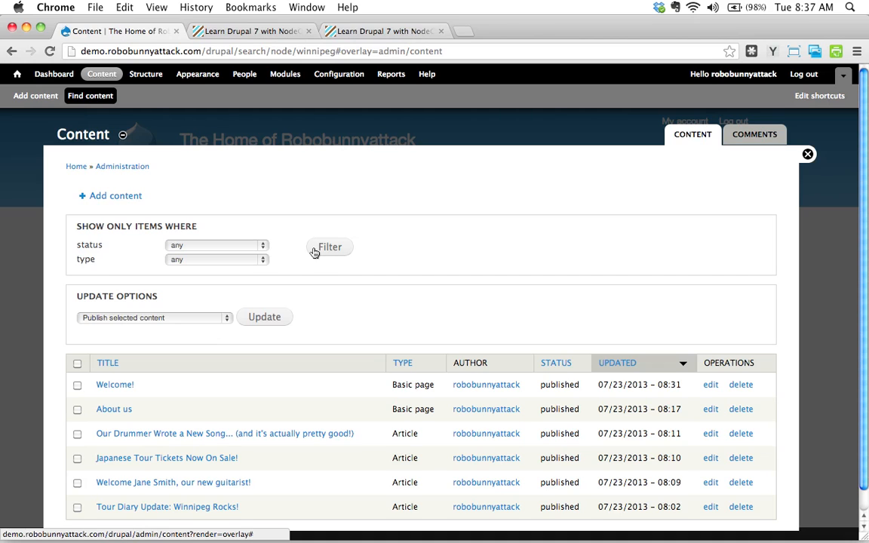
- Open the Cron page in the site configuration and read the description of its periodic tasks and search indexing
click(339, 75)
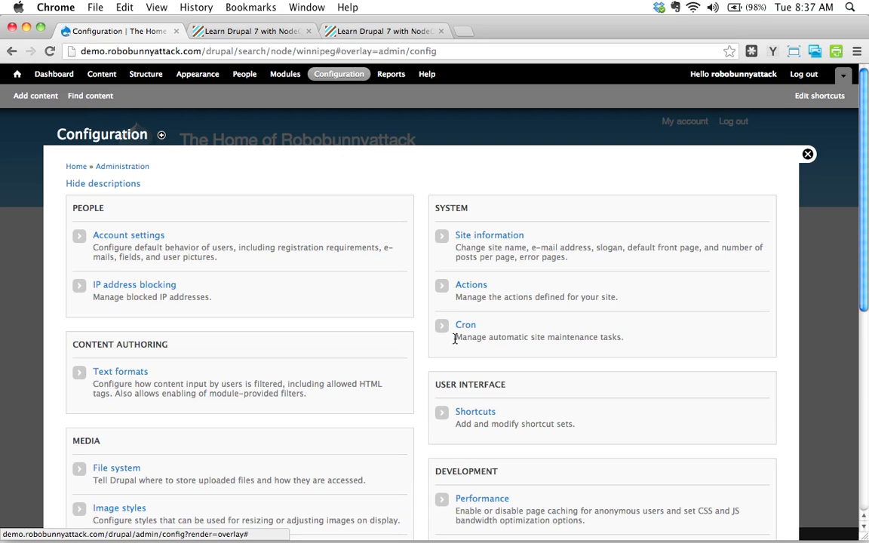
drag(454, 339, 622, 345)
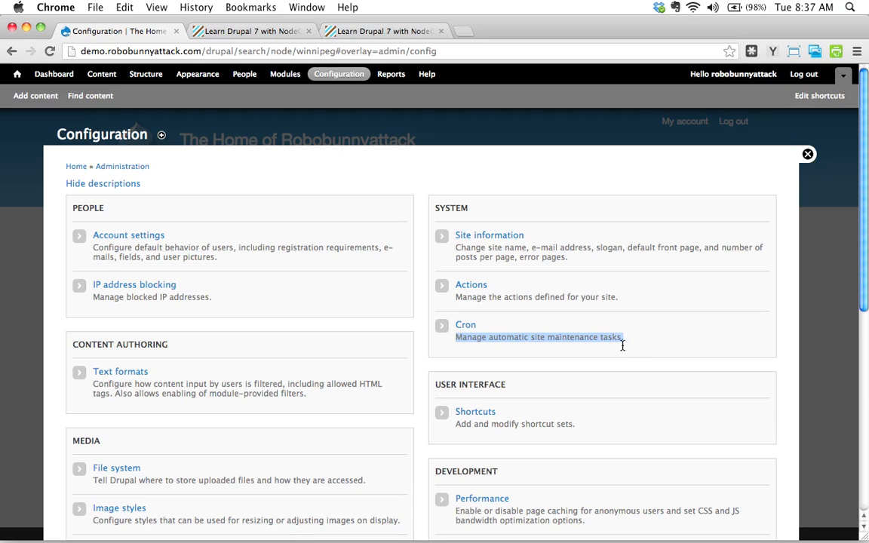
click(460, 327)
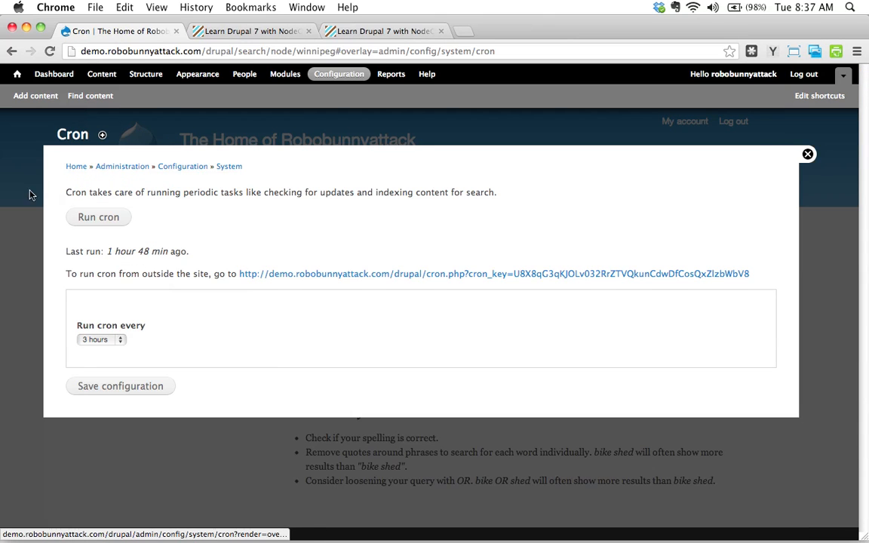
drag(66, 193, 496, 196)
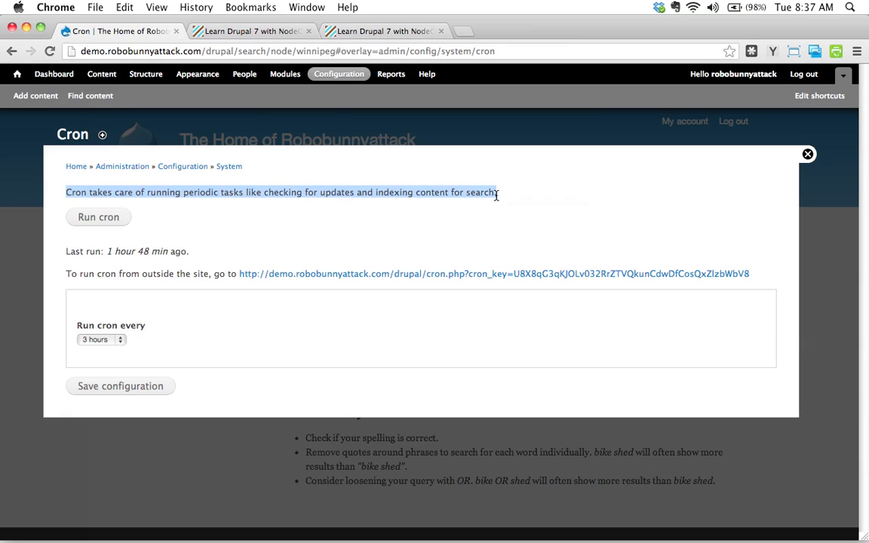
click(512, 195)
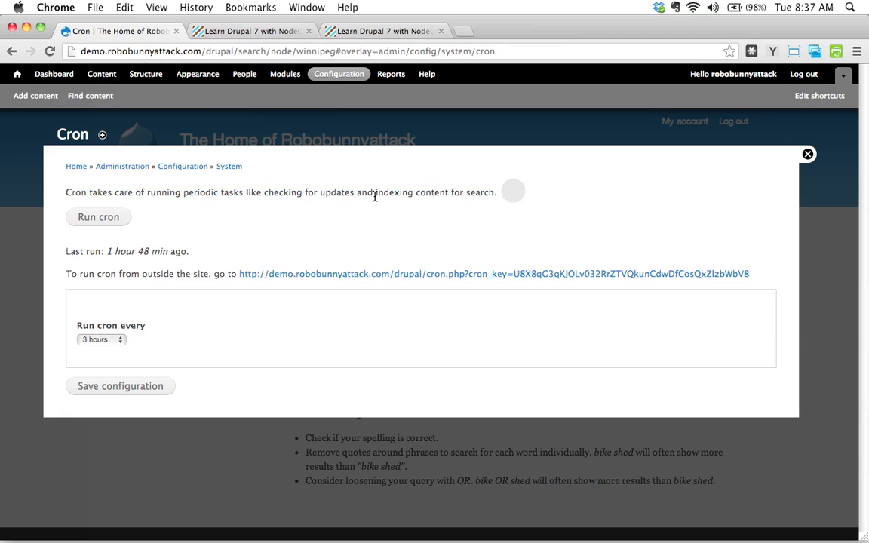
drag(375, 193, 506, 200)
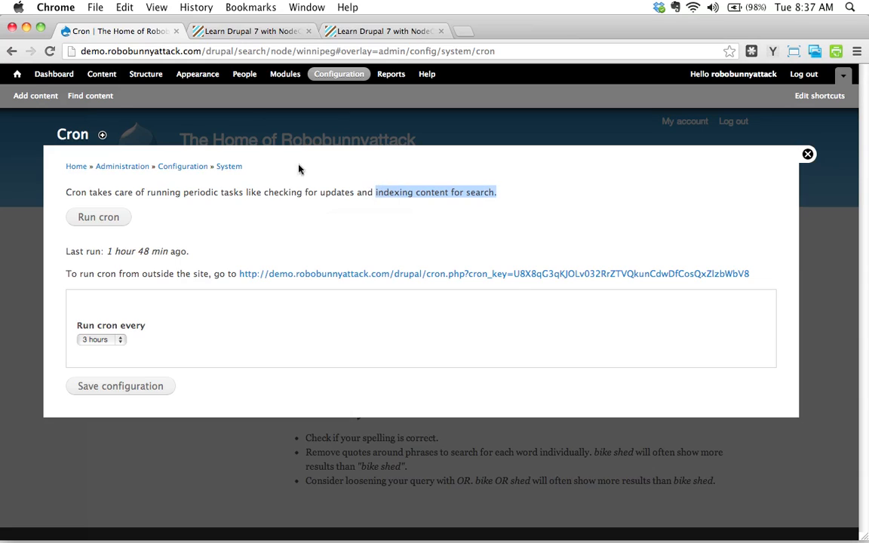
click(356, 207)
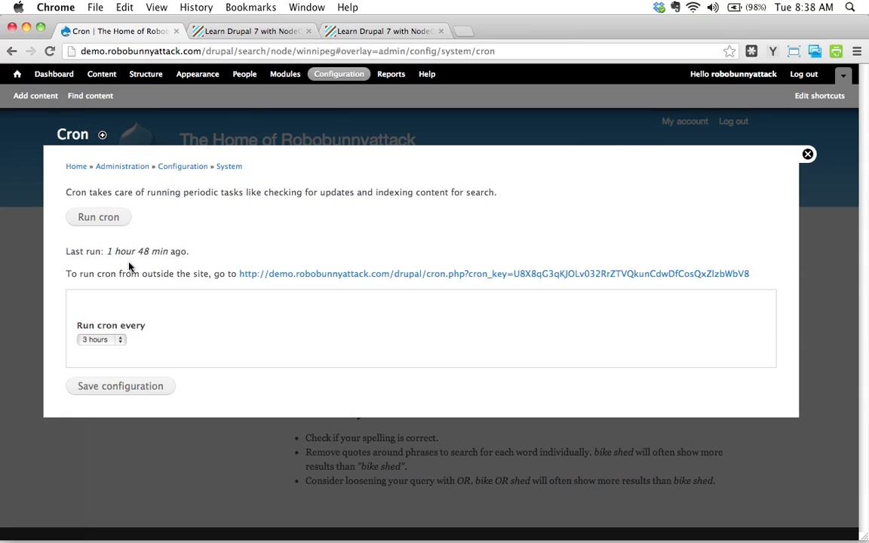
- Review the available cron run intervals, keeping 3 hours selected, and check when cron last ran
click(106, 341)
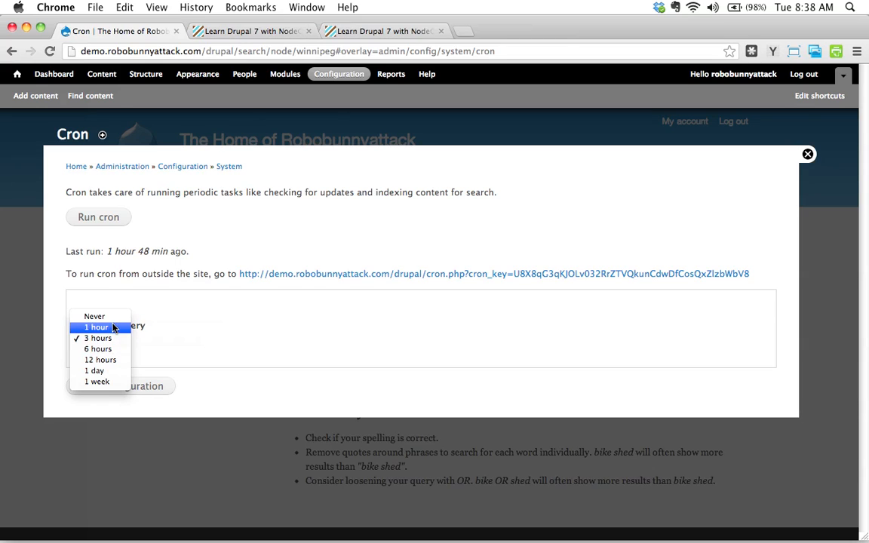
click(114, 338)
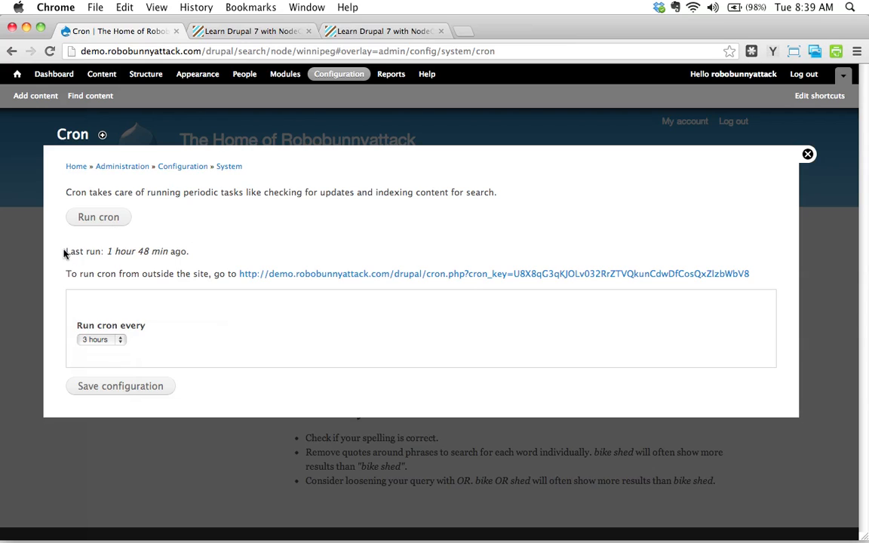
drag(64, 251, 172, 262)
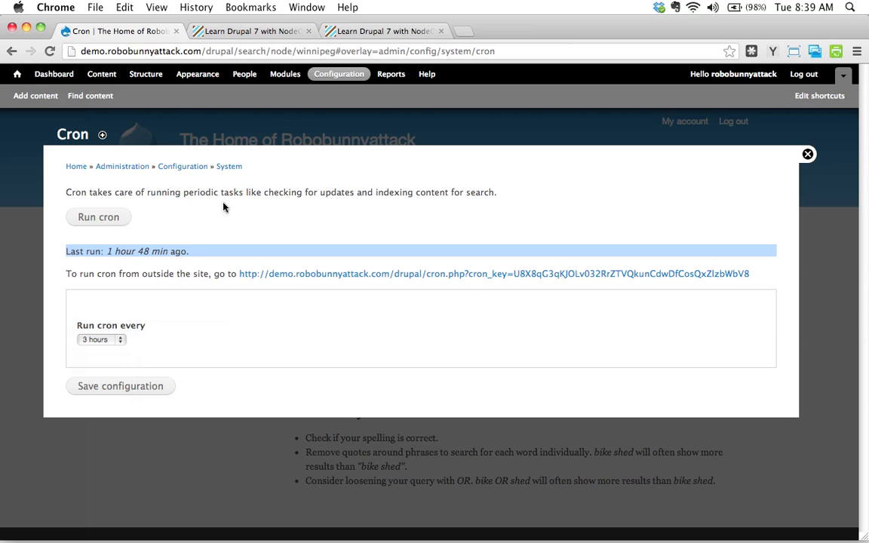
click(232, 258)
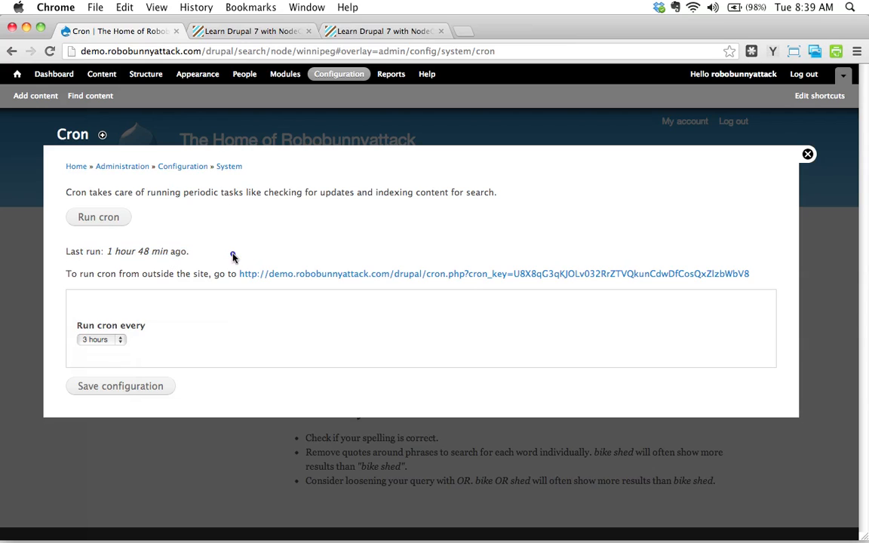
- Run cron manually on the site and close the Cron settings
click(100, 224)
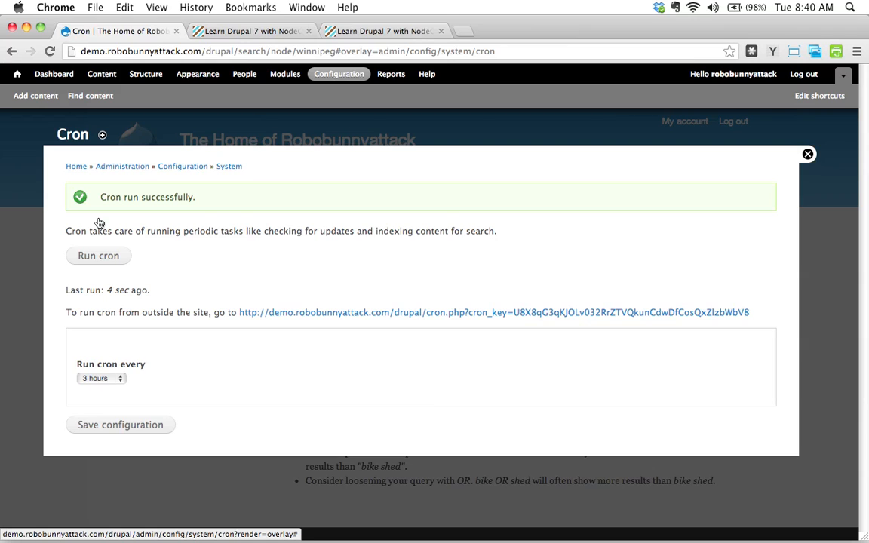
click(87, 256)
click(807, 153)
- Repeat the site search for "winnipeg" from the existing search results page
click(174, 268)
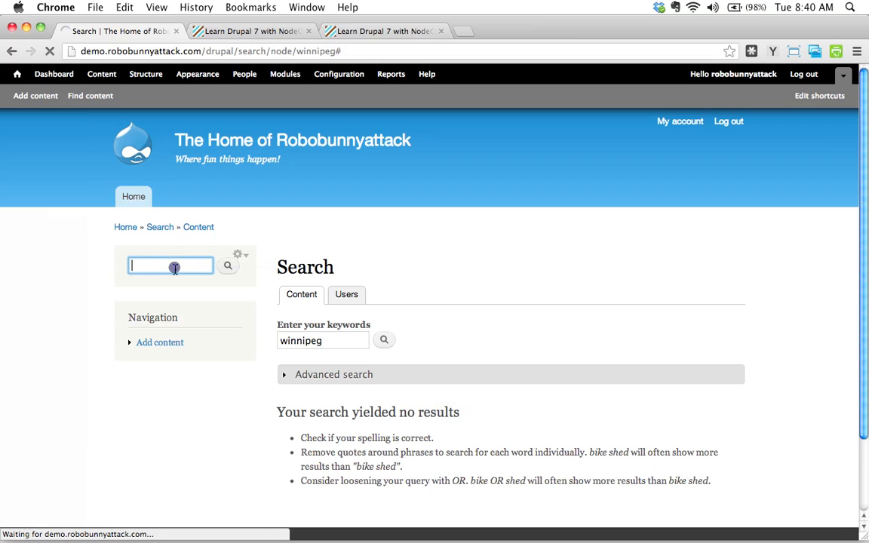
text(win)
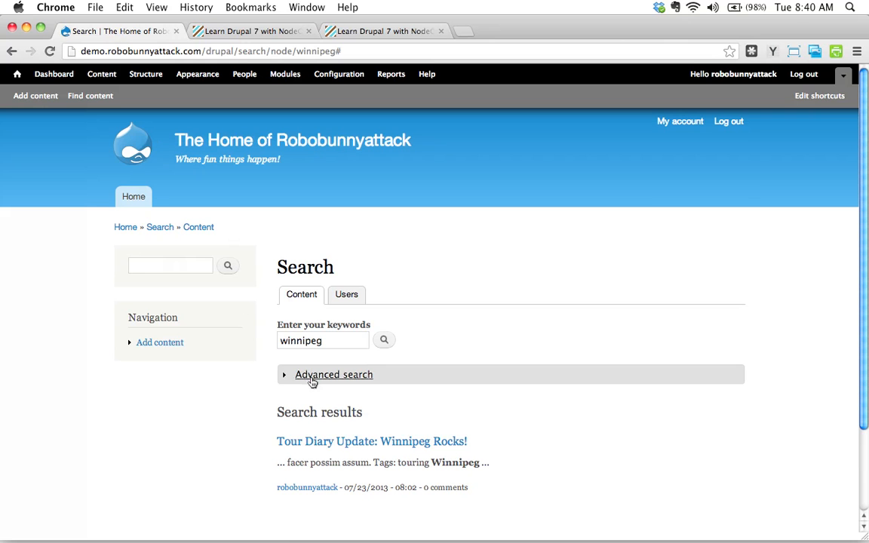
- Search for "winnipeg" from the site's home page and open the article "Tour Diary Update: Winnipeg Rocks!"
click(16, 74)
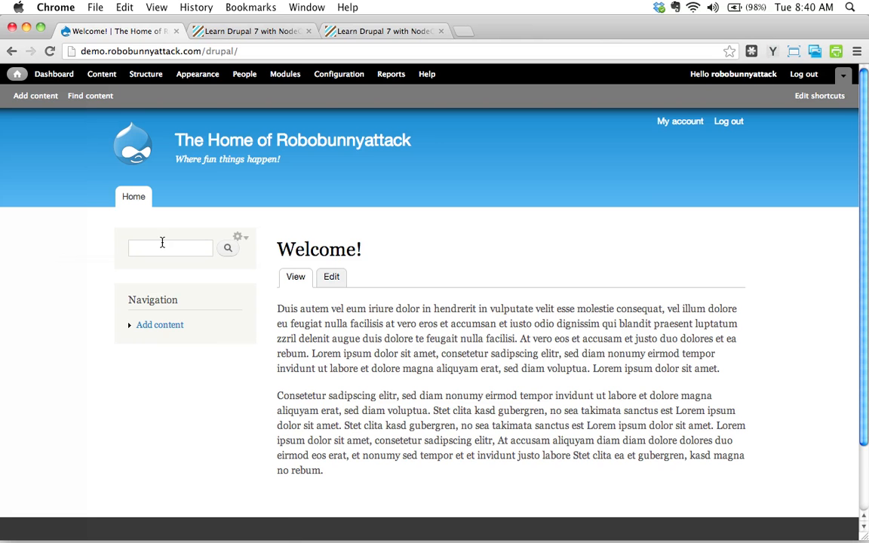
click(151, 254)
text(winn)
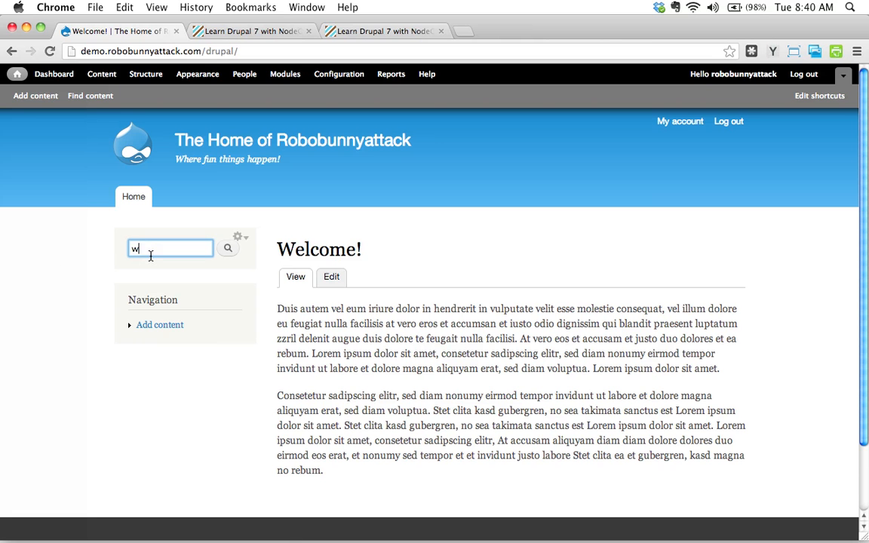
text(ipeg)
key(Return)
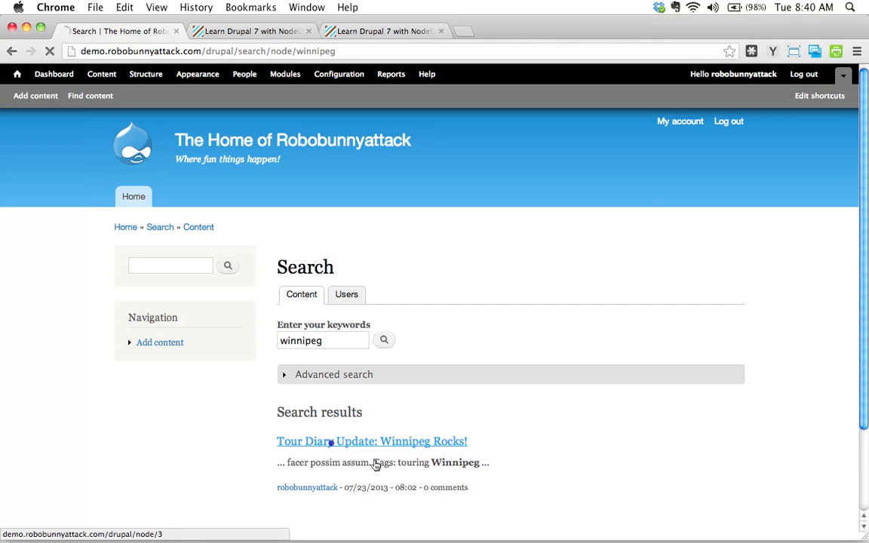
click(330, 441)
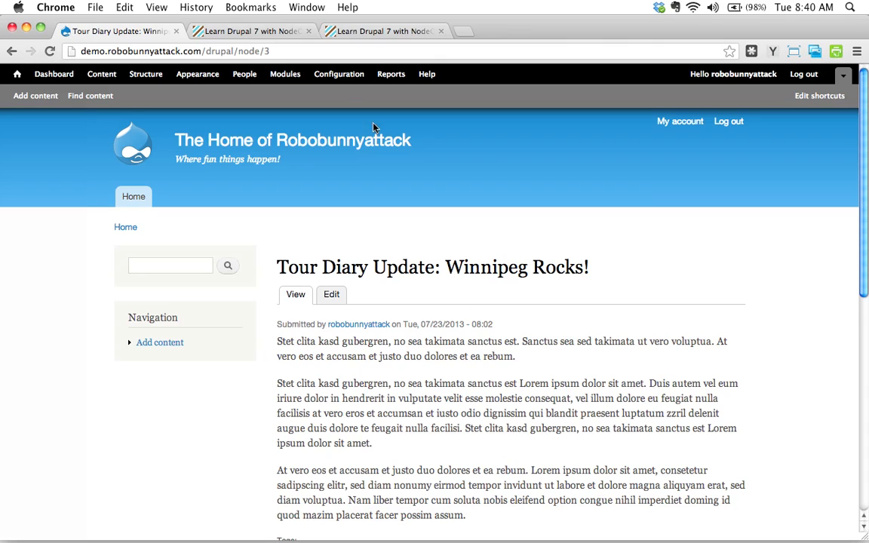
- Open the Performance settings in the site configuration and clear all caches
click(339, 75)
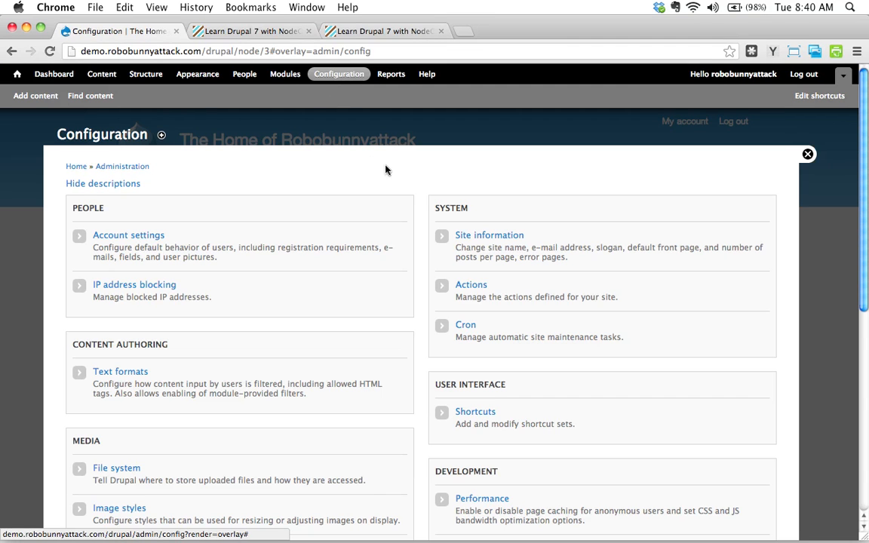
scroll(452, 230, down, 3)
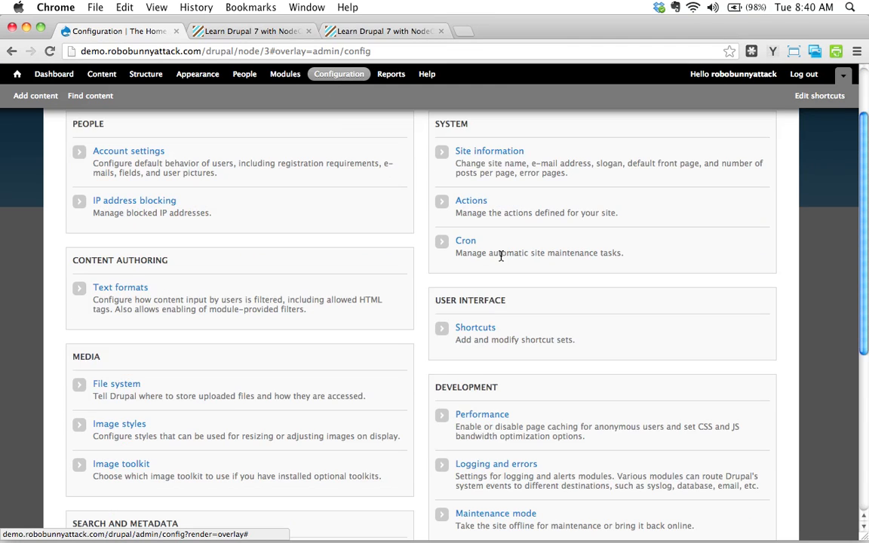
scroll(486, 408, down, 1)
click(485, 388)
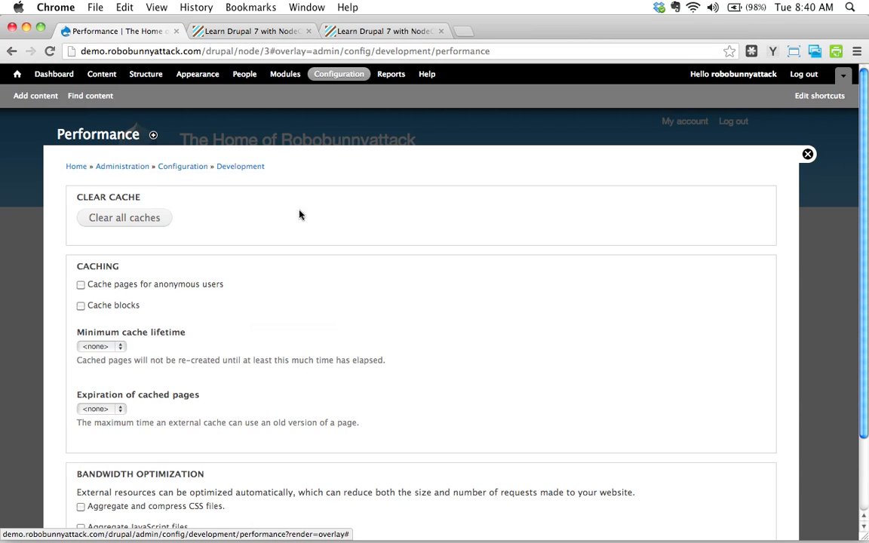
click(121, 217)
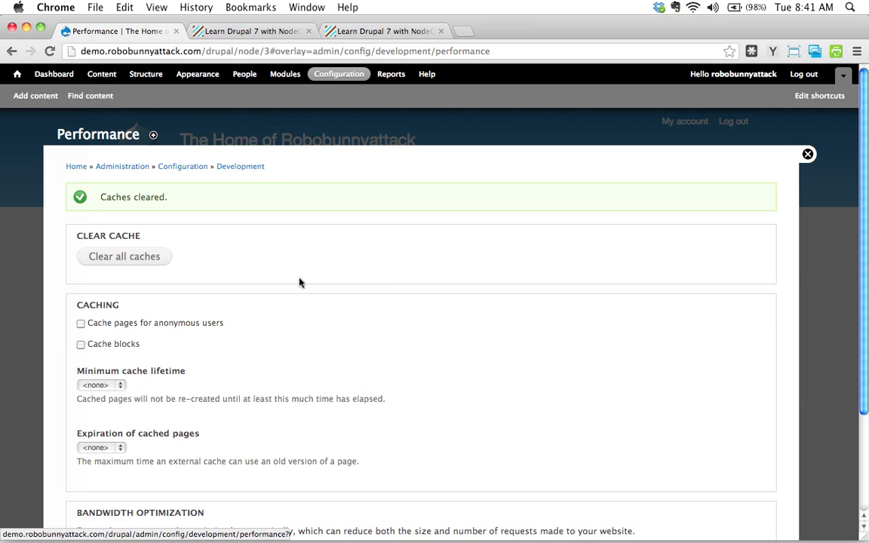
click(145, 258)
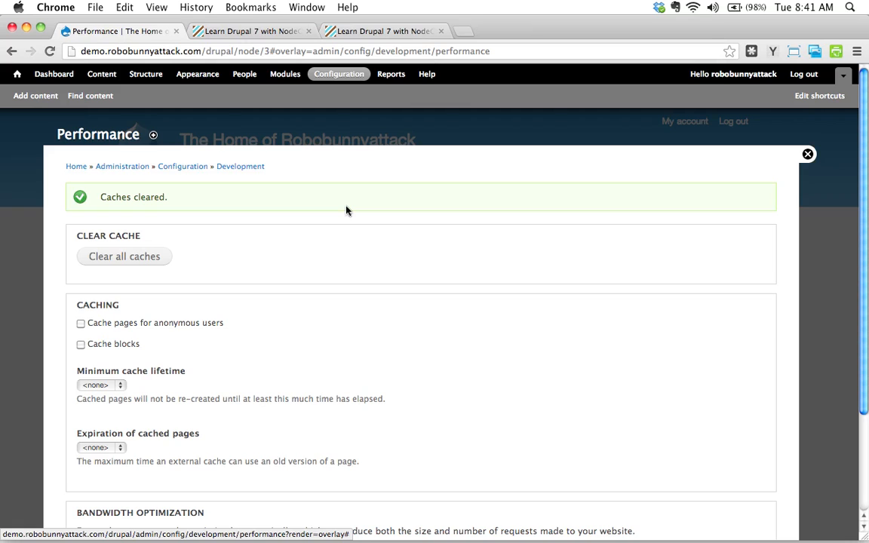
- Open the site's Recent log messages report and review the logged search, cron, content and page-not-found events
click(391, 76)
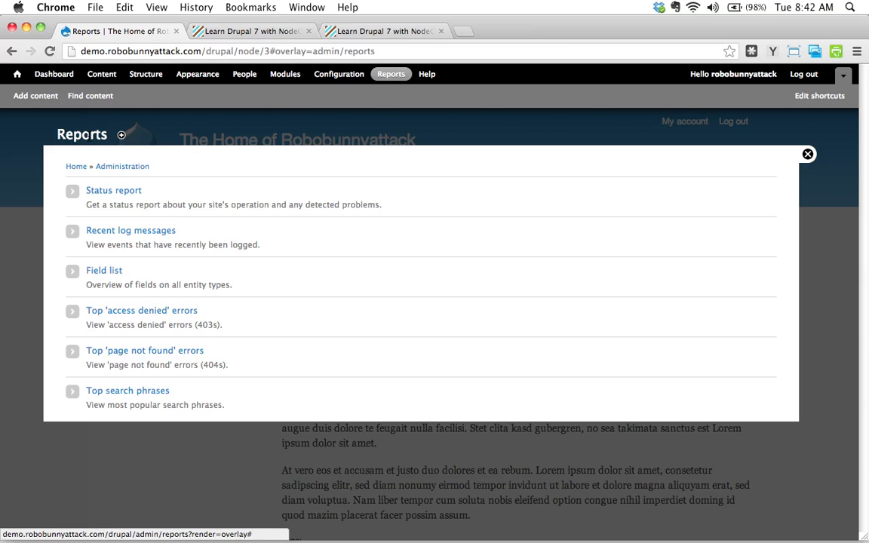
click(145, 236)
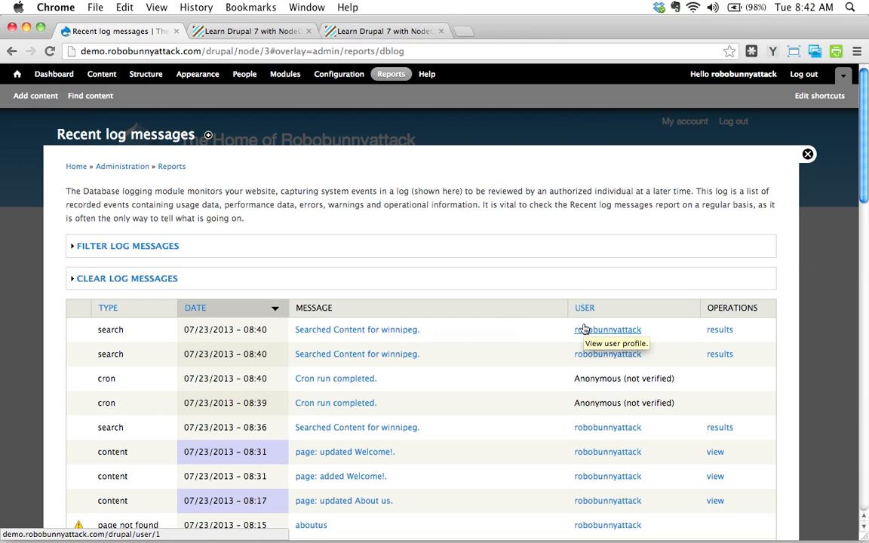
scroll(543, 345, down, 5)
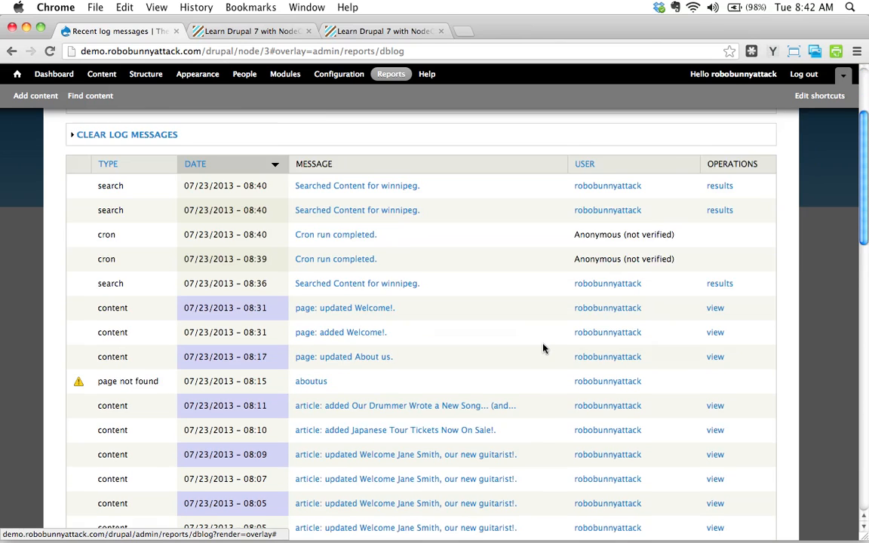
scroll(528, 345, up, 5)
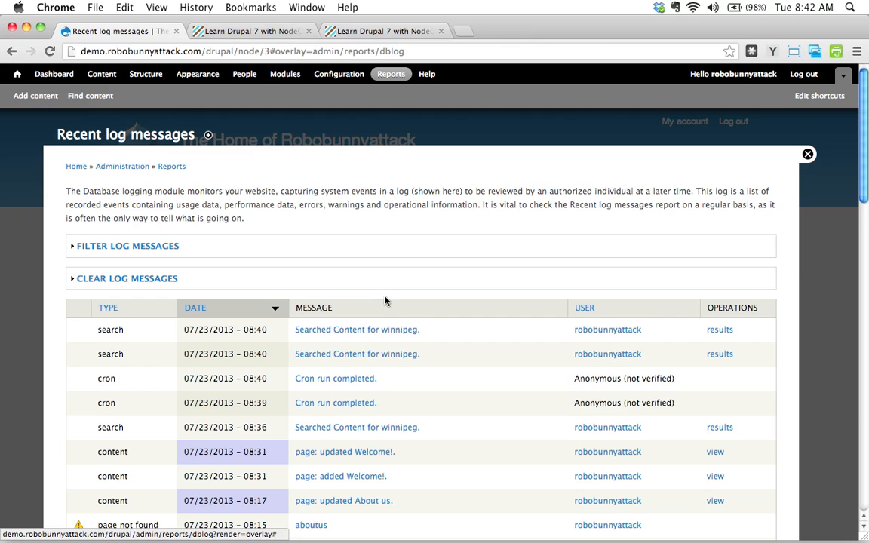
scroll(383, 301, down, 2)
scroll(384, 303, down, 3)
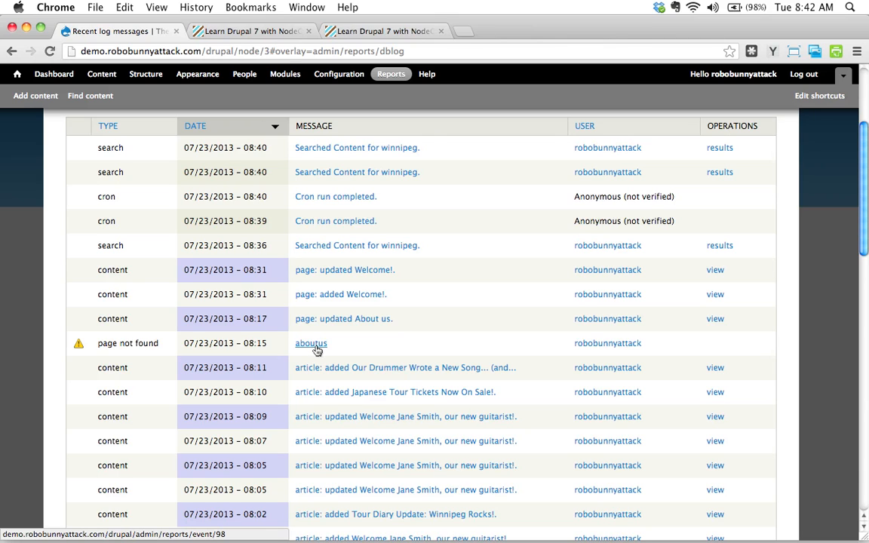
scroll(316, 351, up, 6)
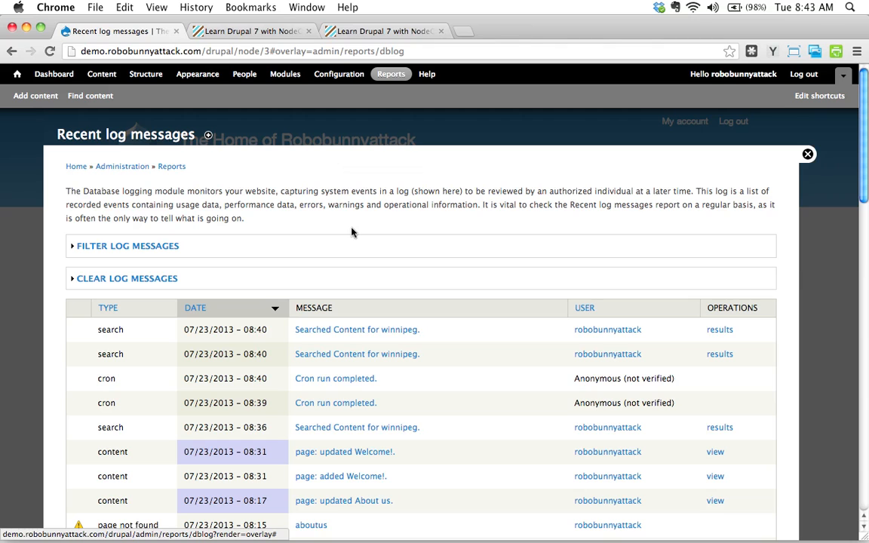
- Switch to the open "Learn Drupal 7 with NodeOne" page and select its web address
click(270, 31)
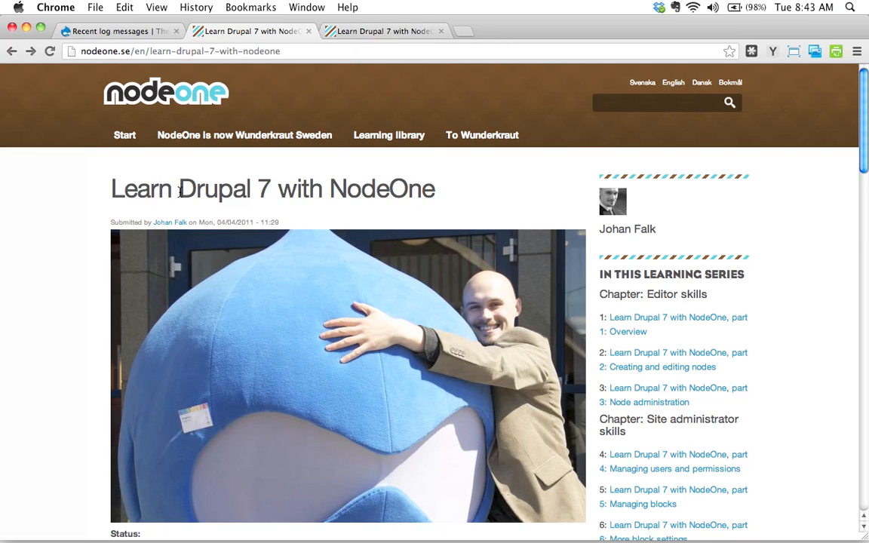
click(188, 51)
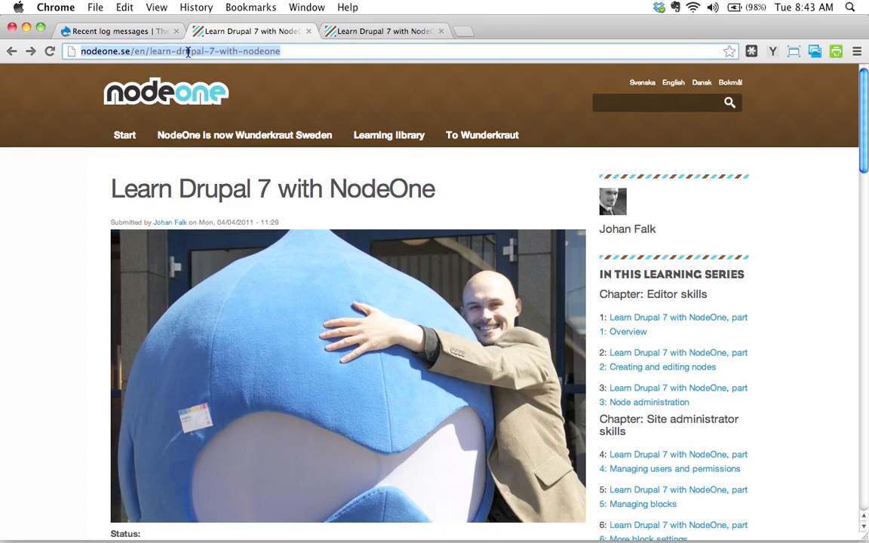